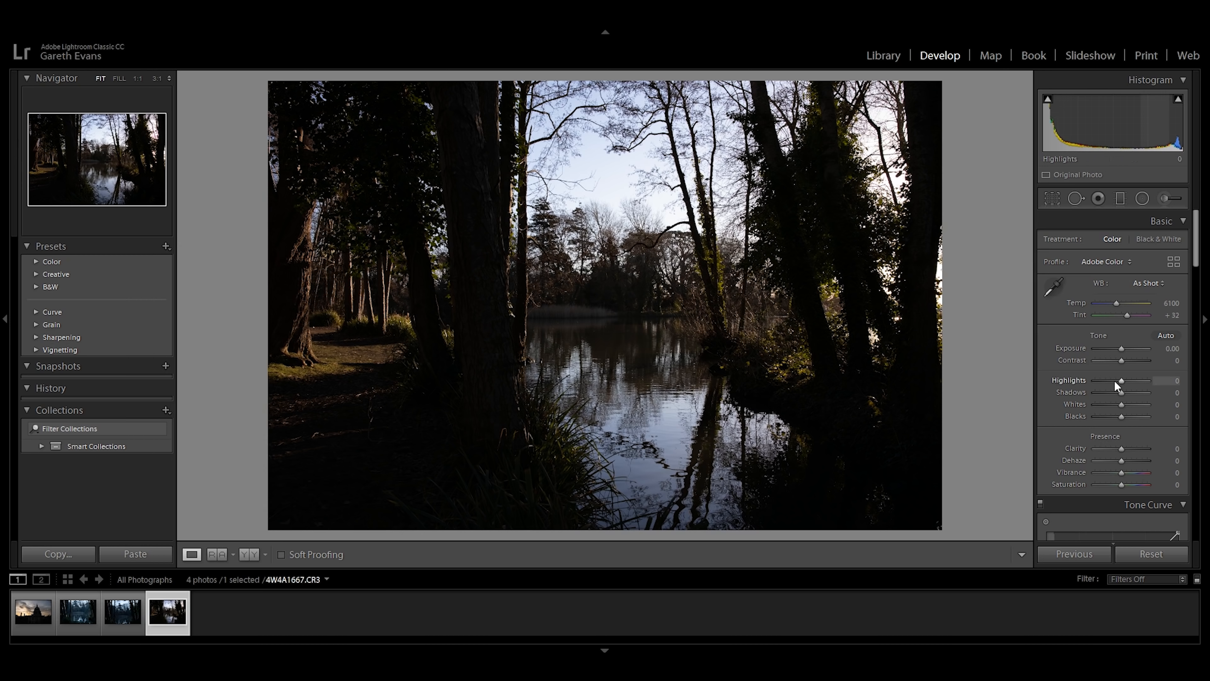
Lower the photo's highlights to −33 and raise its shadows to +100.
drag(1120, 380, 1112, 381)
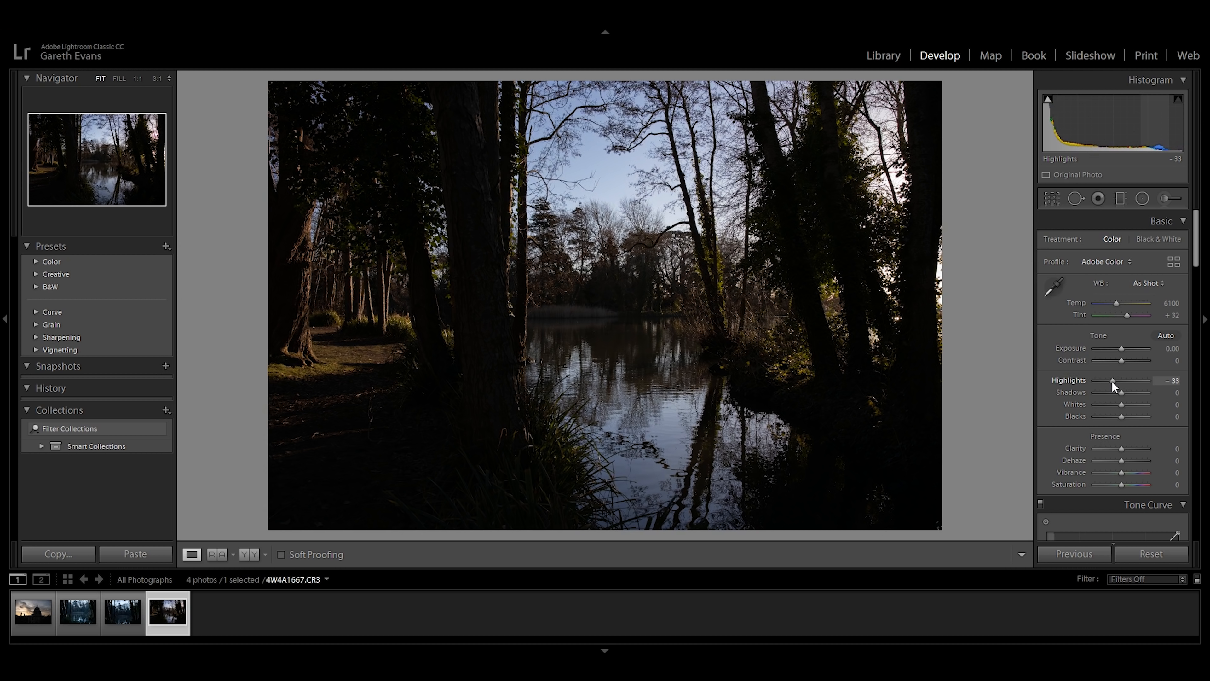
drag(1112, 380, 1112, 381)
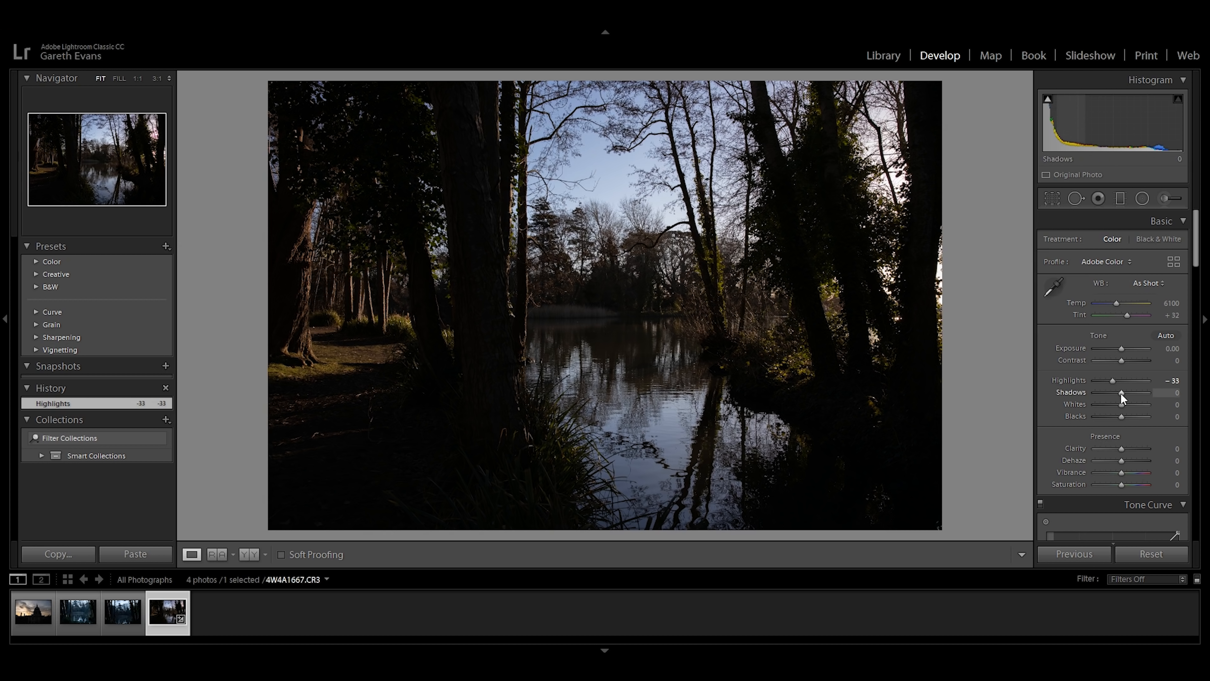
drag(1121, 393, 1155, 393)
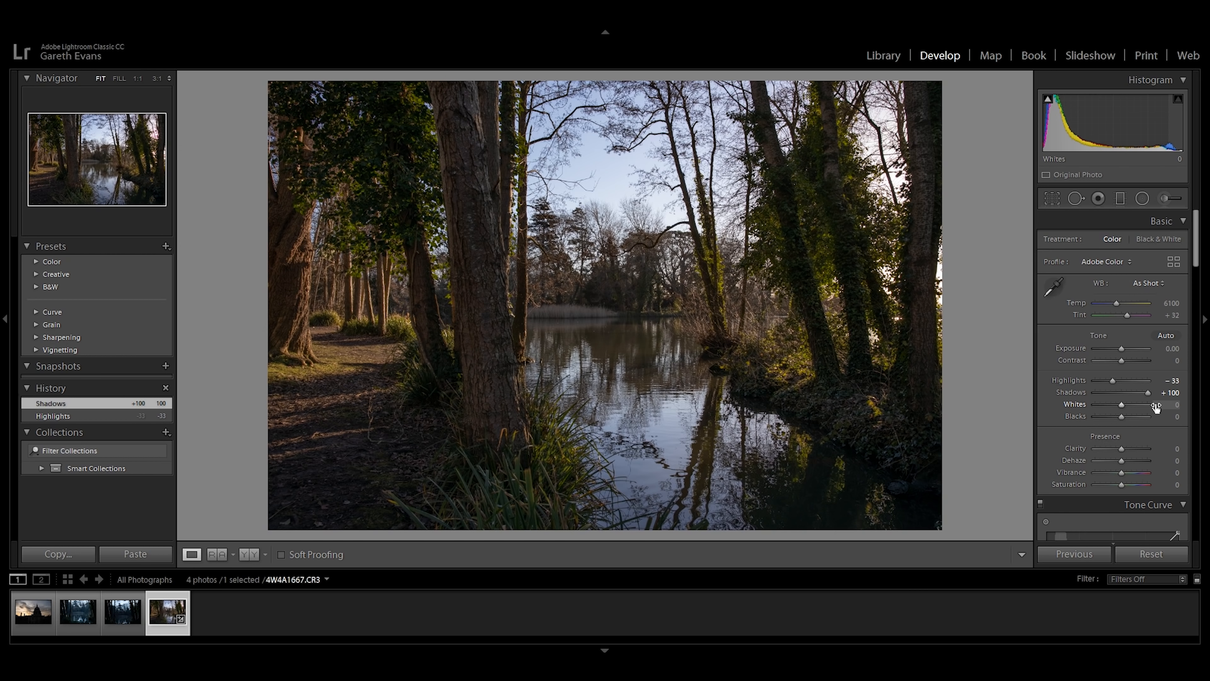
Compare the edited photo with its original, both toggled in place and side by side.
key(backslash)
key(backslash)
key(backslash)
key(backslash)
key(y)
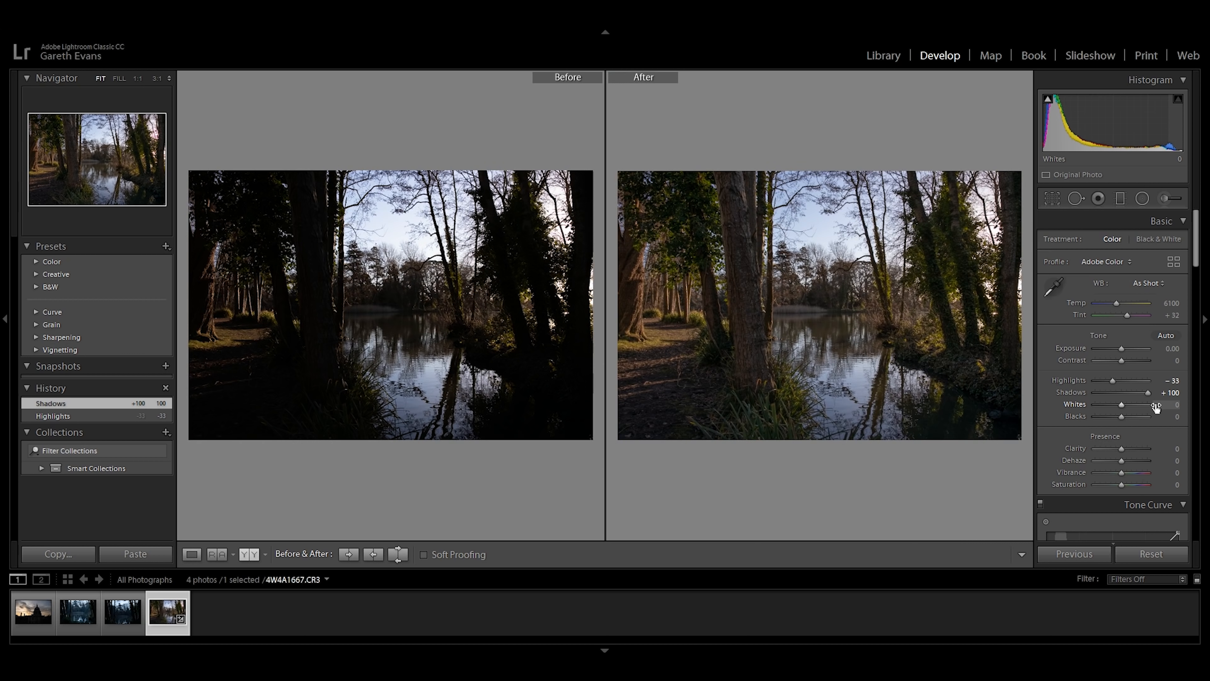
key(y)
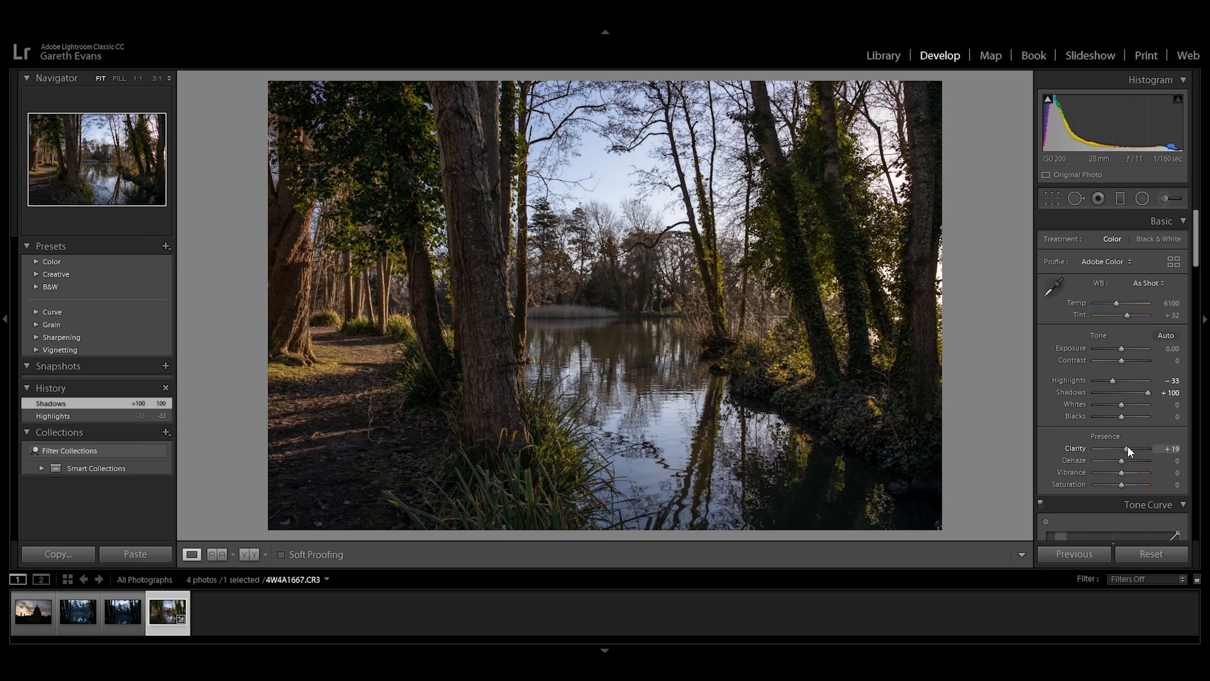
Set the photo's presence adjustments to clarity +19, vibrance +19 and saturation +7.
drag(1127, 445, 1126, 445)
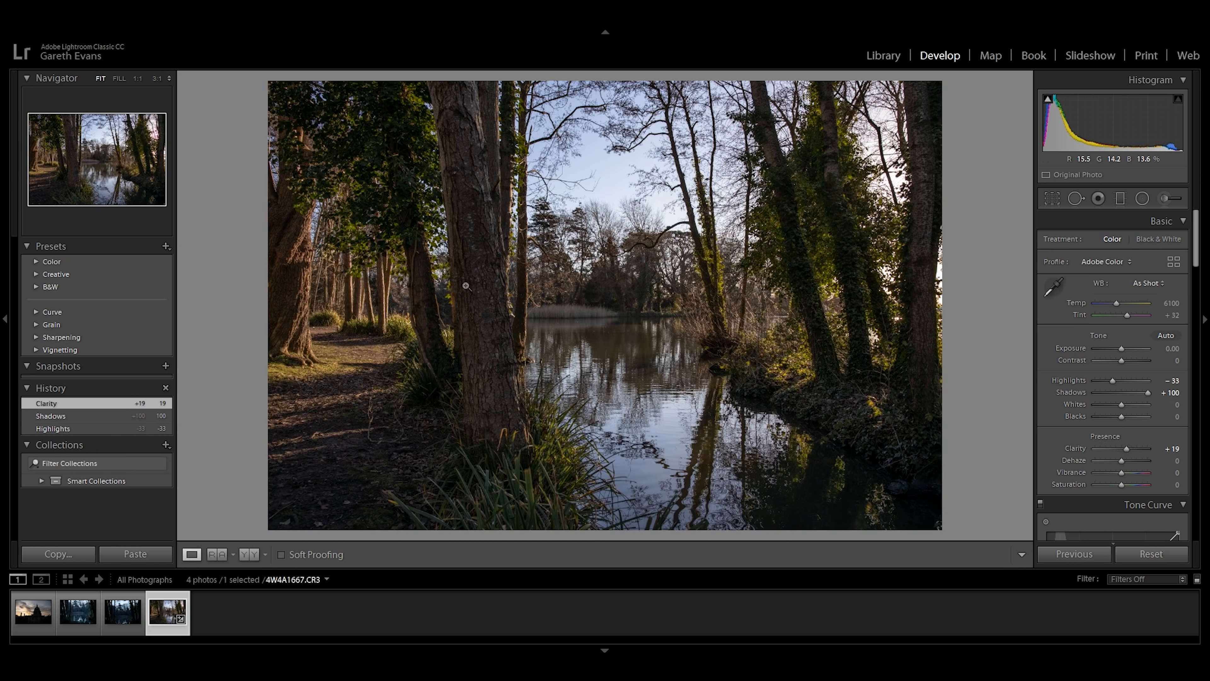
click(916, 302)
click(910, 344)
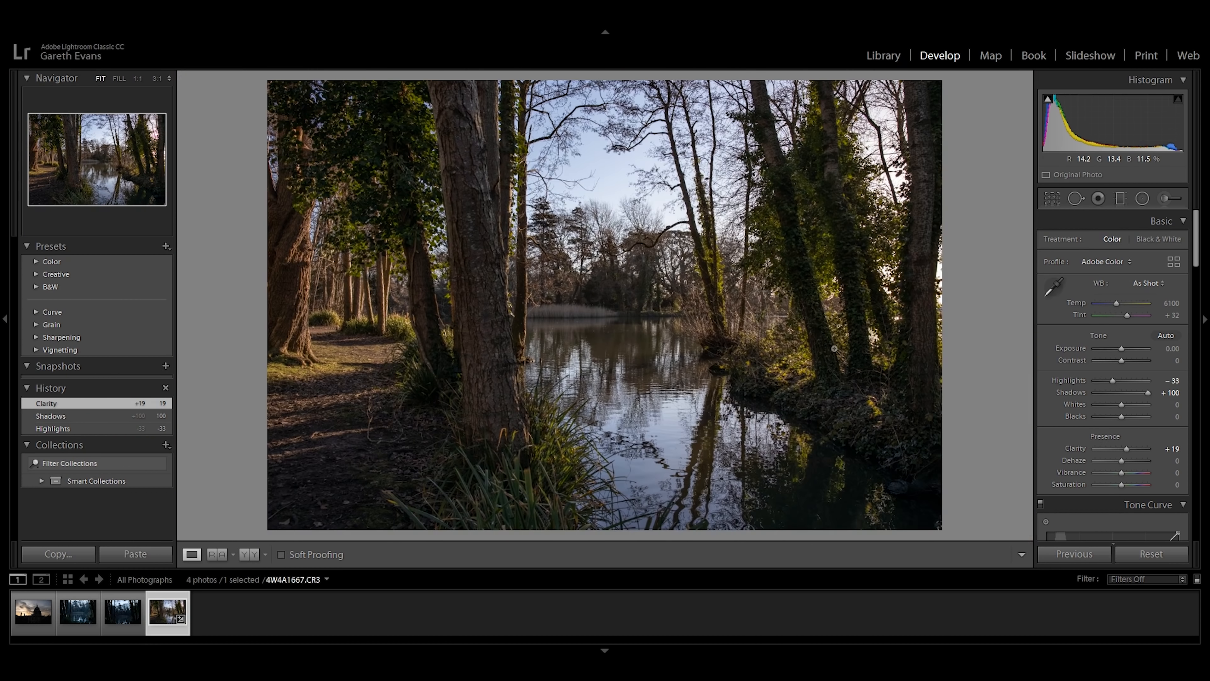
click(490, 311)
click(490, 311)
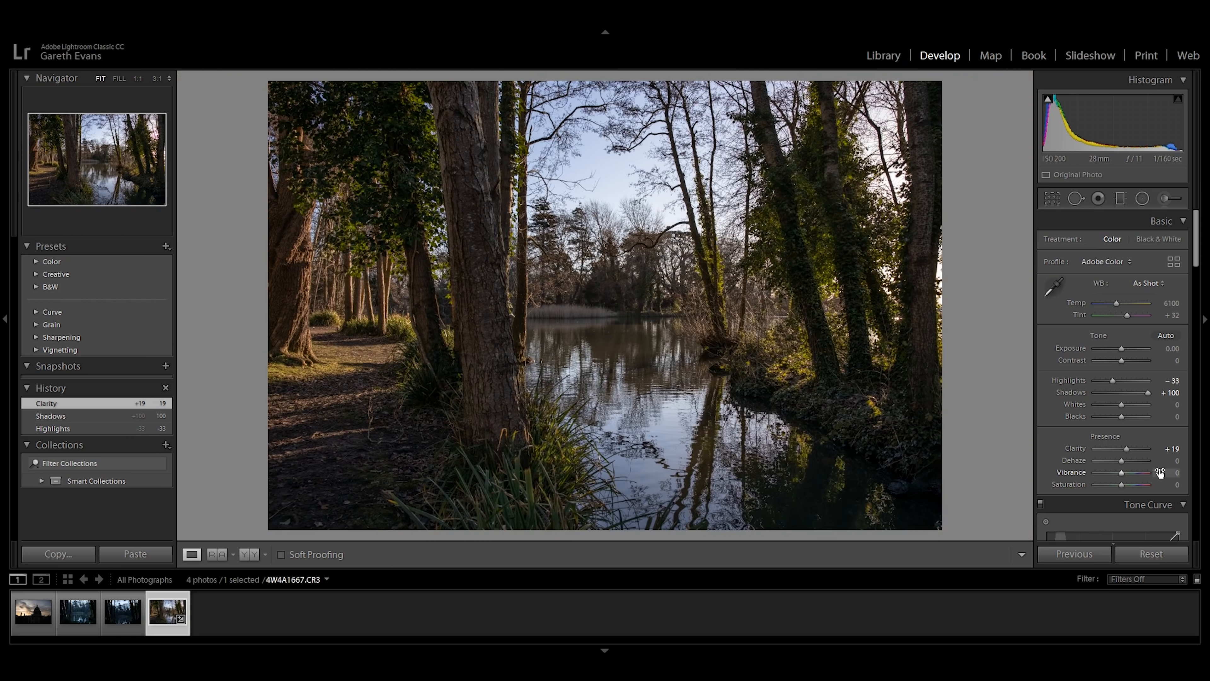
drag(1121, 472, 1125, 471)
drag(1125, 471, 1125, 470)
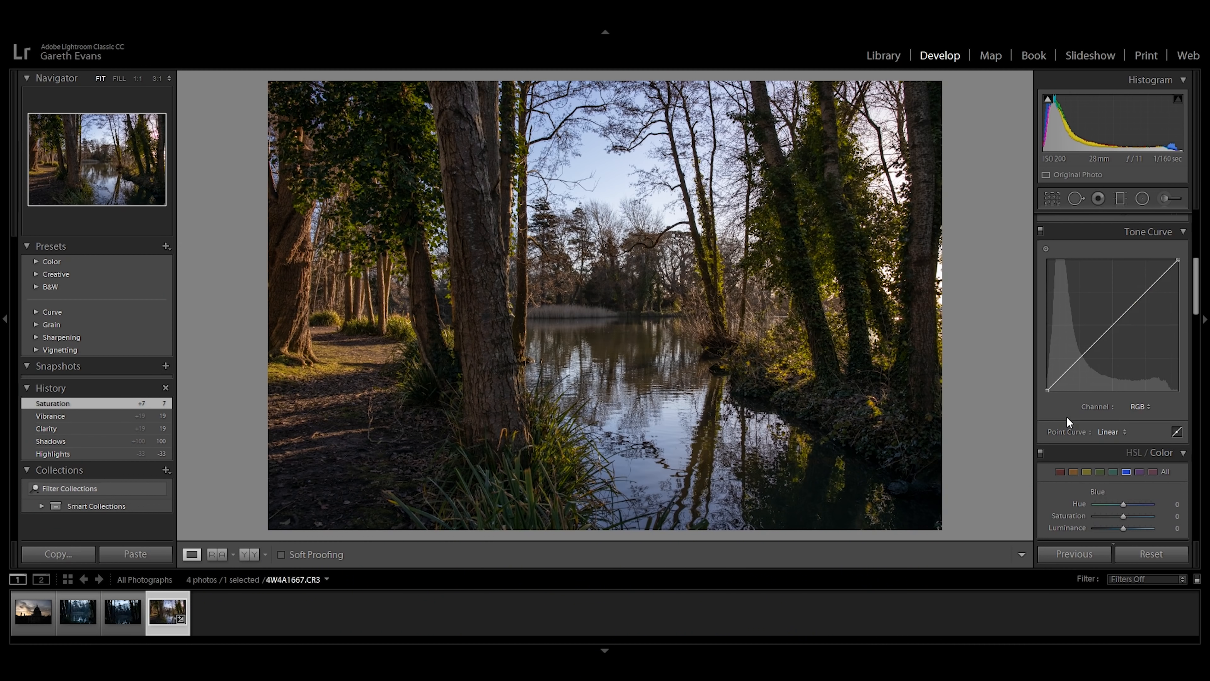
Set the orange hue to −29 and orange saturation to +9, and shift the yellow hue to −20.
scroll(1067, 418, down, 2)
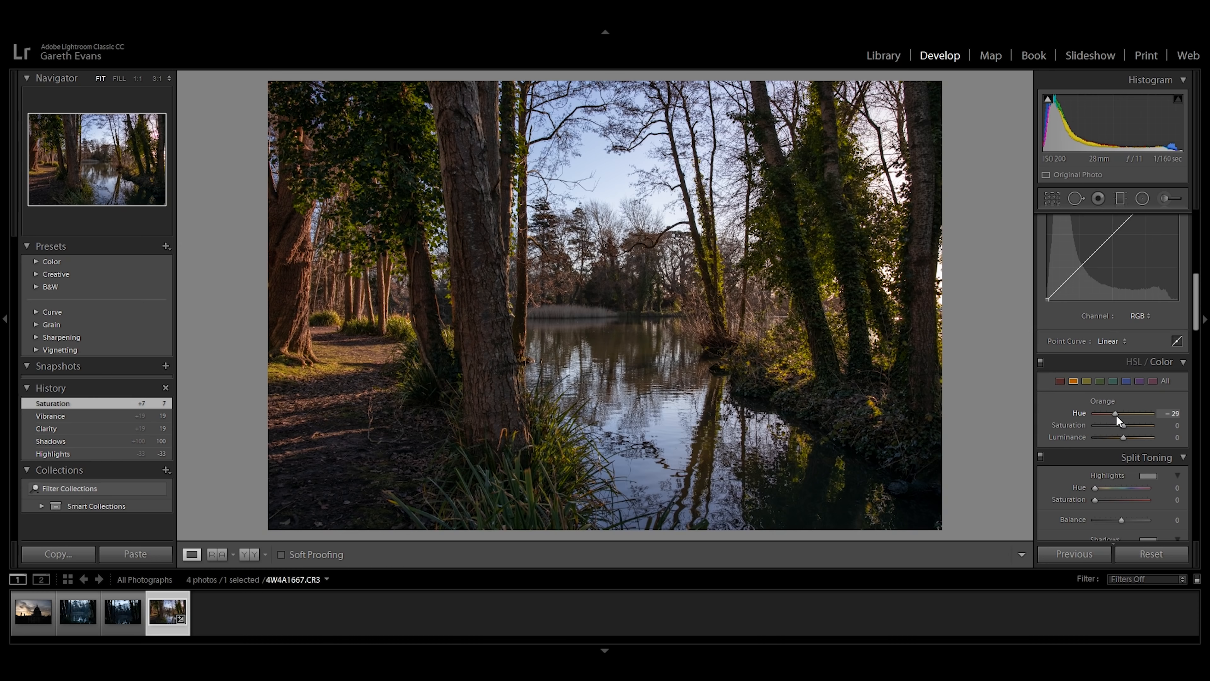
drag(1116, 414, 1128, 425)
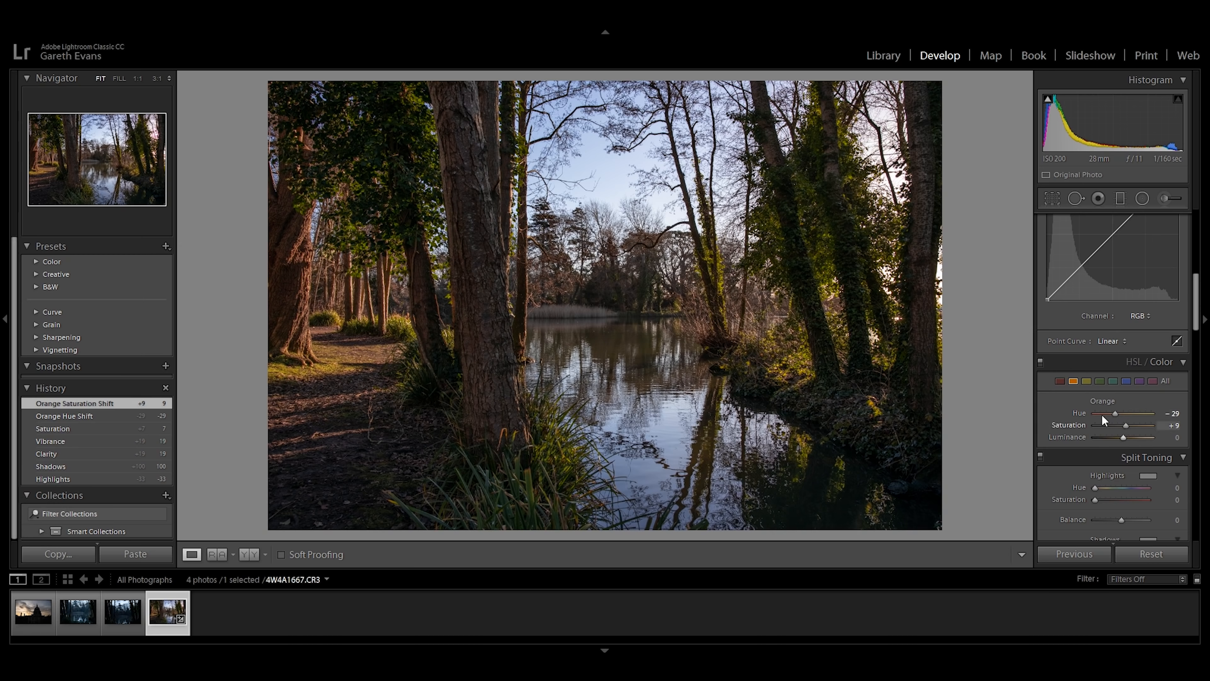
click(1088, 382)
drag(1116, 414, 1116, 415)
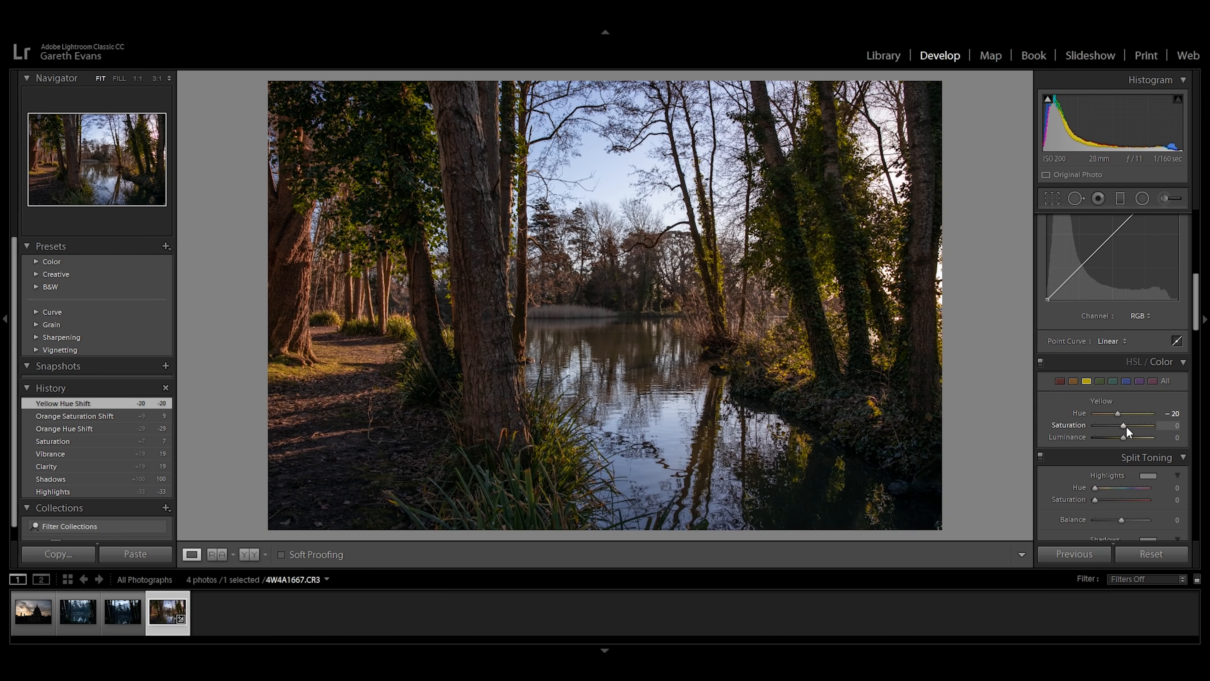
Test the green hue at −100 and +100, set it to +33, and reset the aqua hue to 0.
click(1101, 380)
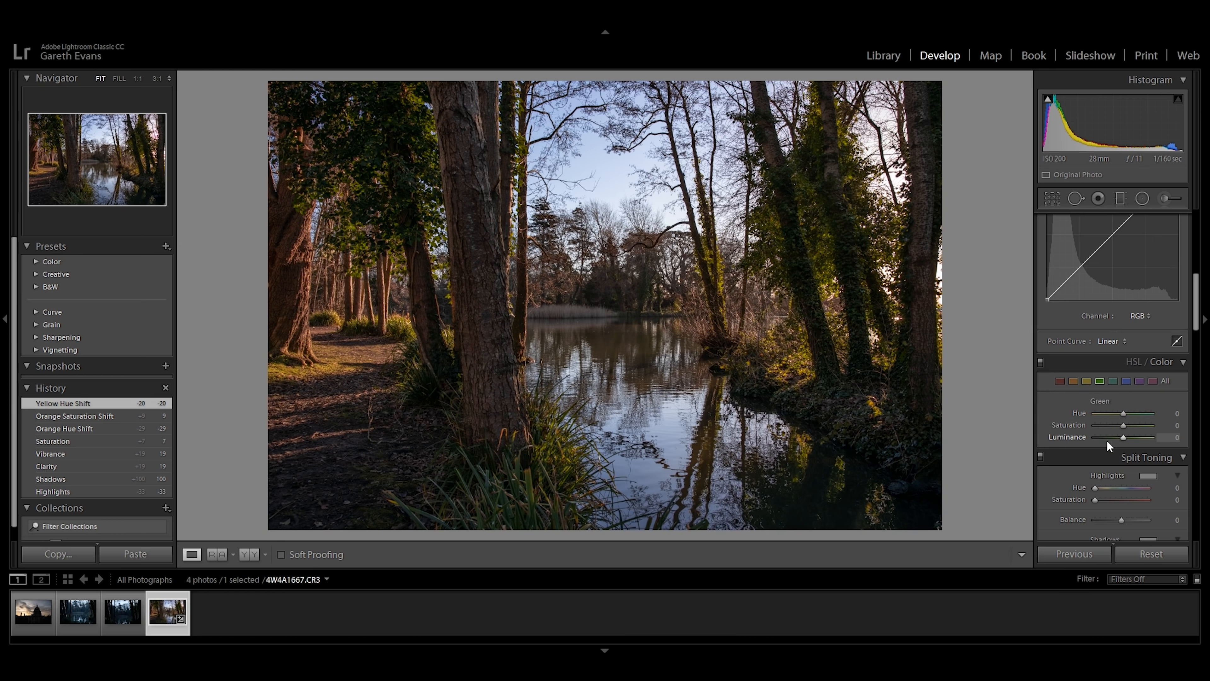
drag(1122, 413, 1088, 411)
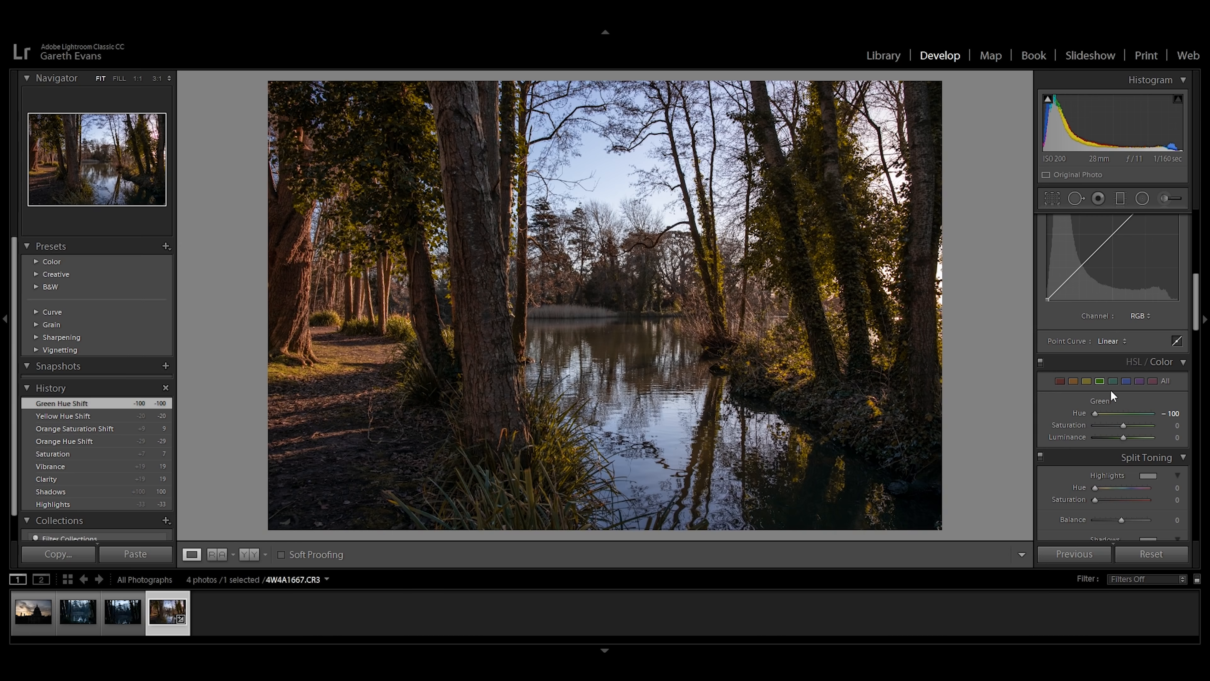
drag(1103, 414, 1170, 415)
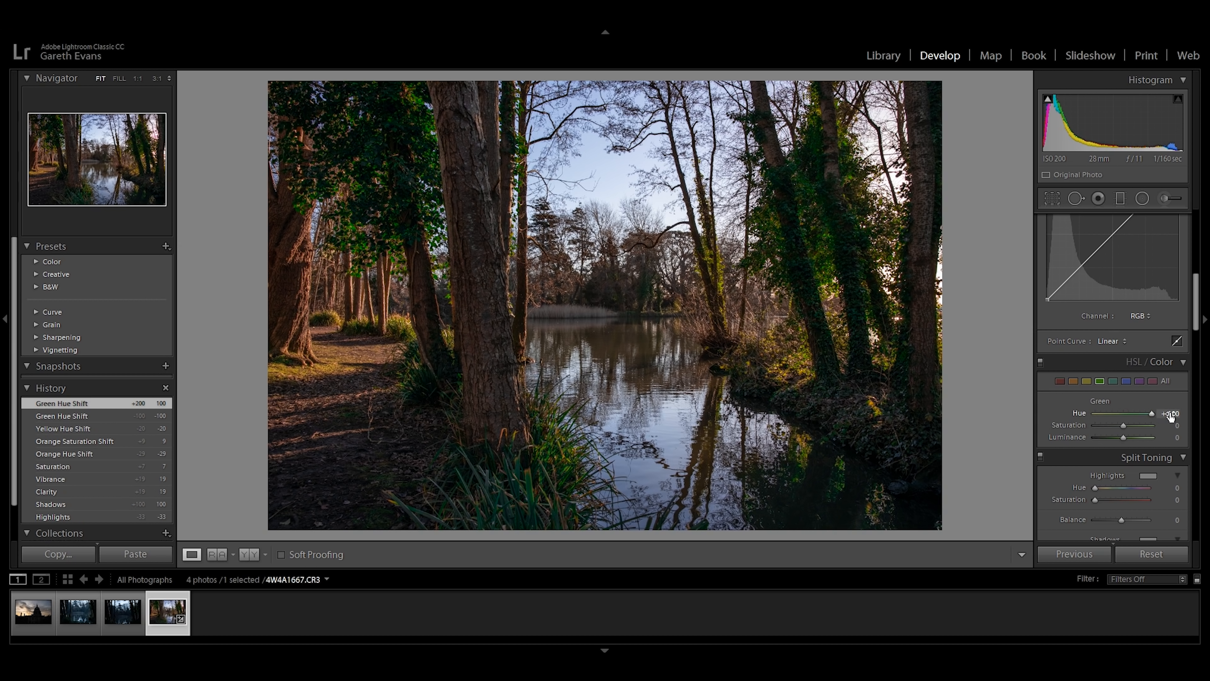
drag(1136, 416, 1127, 414)
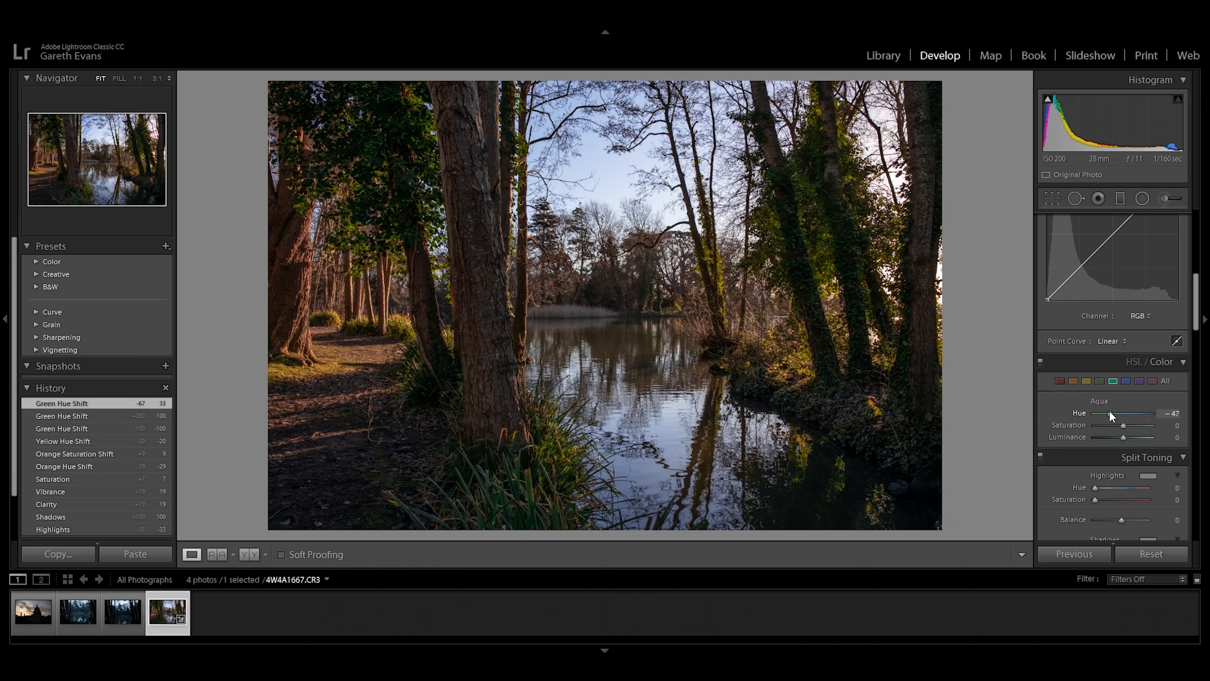
double_click(1109, 411)
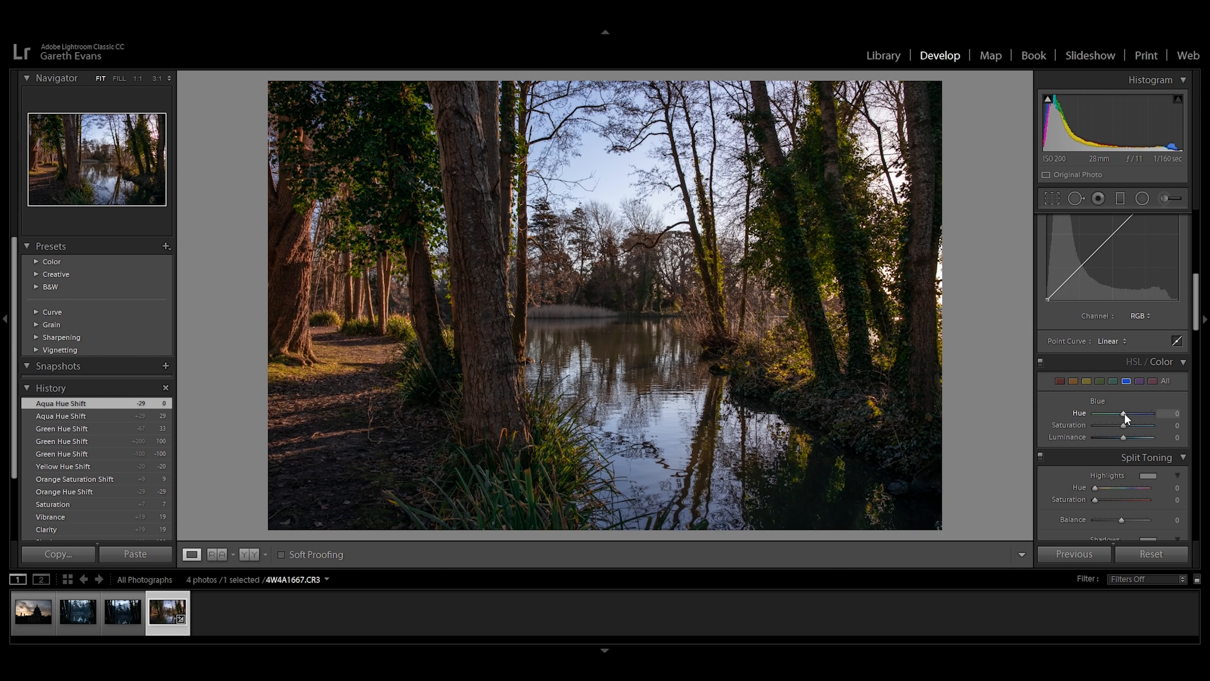
Set the blue saturation to +38 and blue luminance to −20, and compare the photo with its original.
drag(1125, 423, 1118, 436)
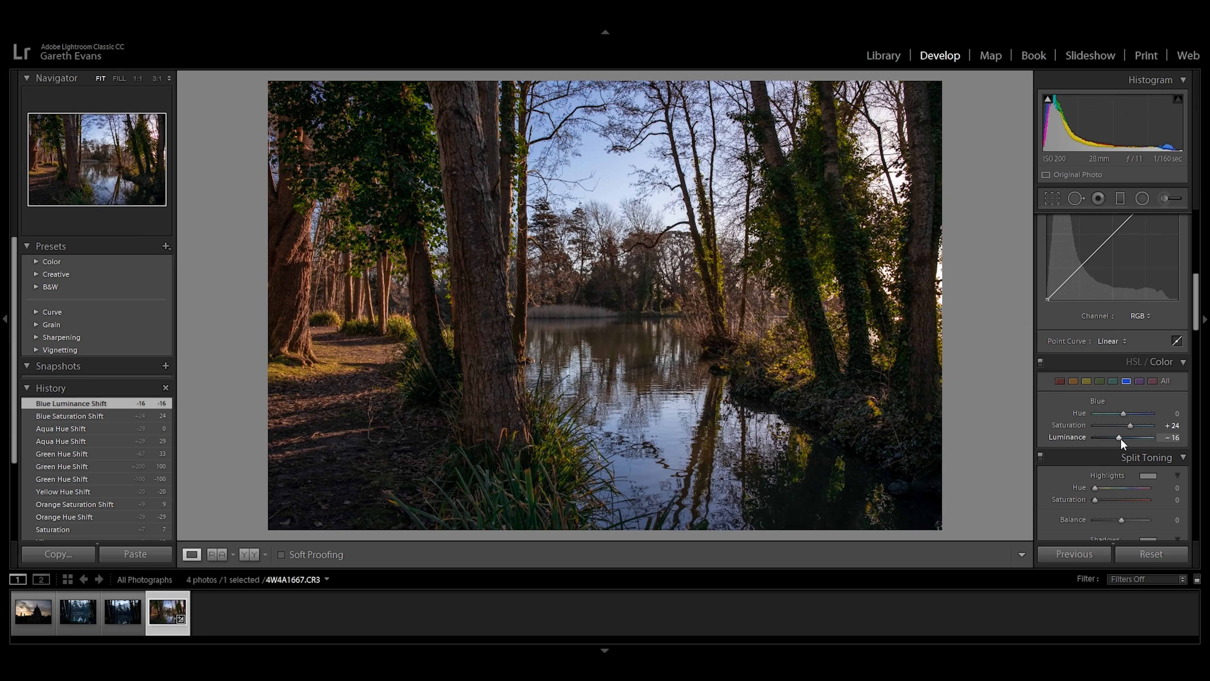
drag(1119, 438, 1059, 446)
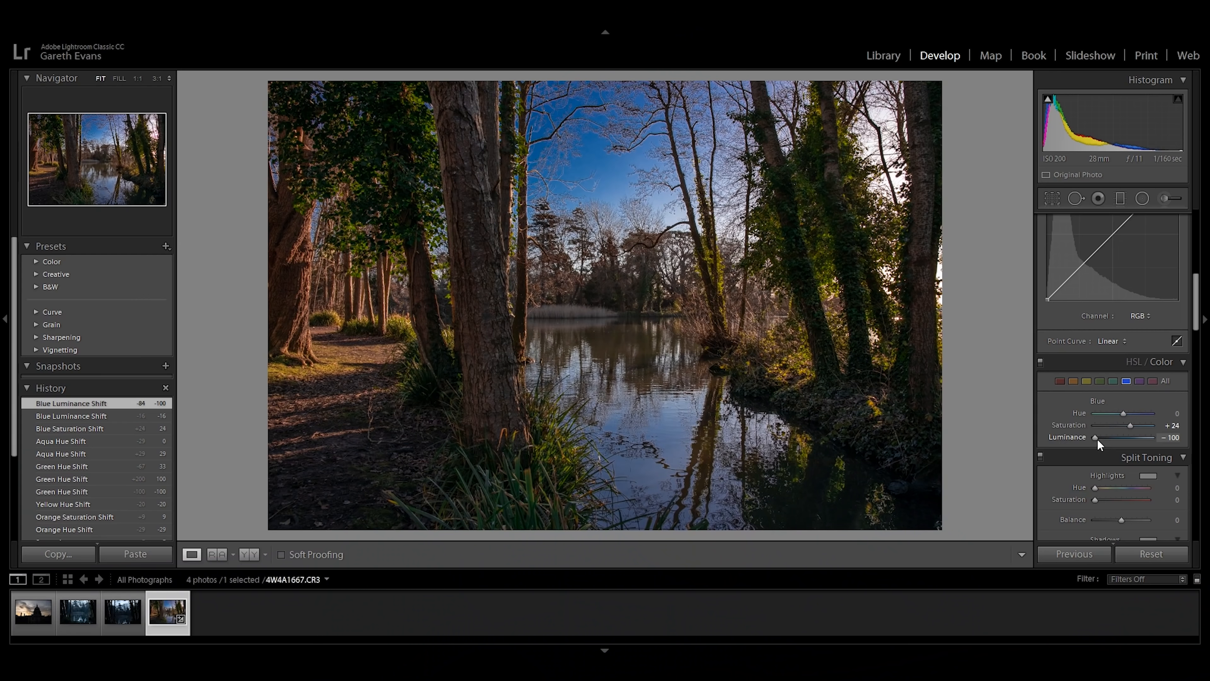
drag(1097, 439, 1119, 441)
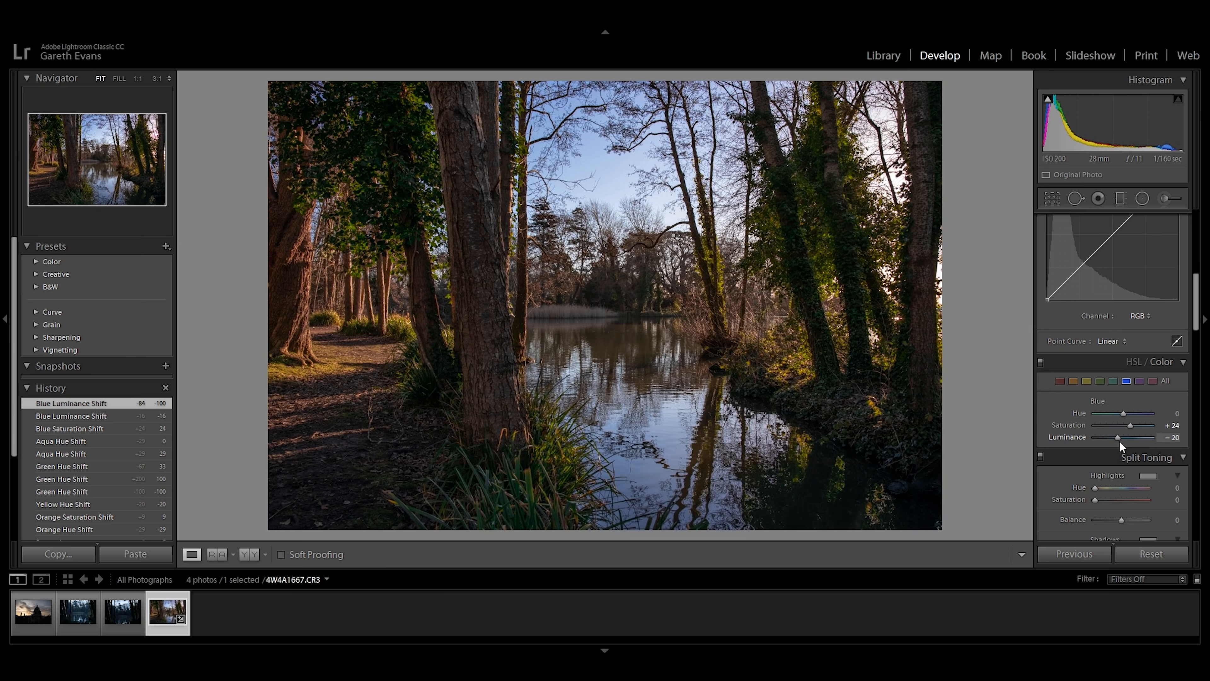
drag(1120, 441, 1132, 427)
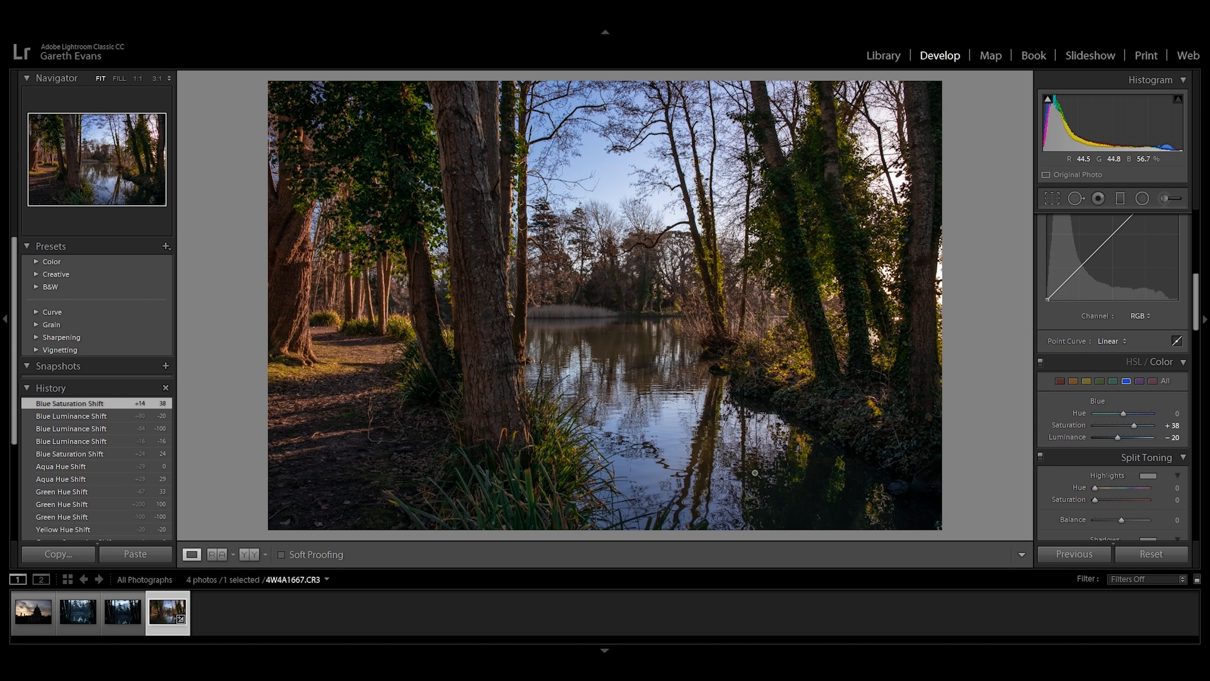
key(backslash)
key(backslash)
Split-tone the photo with highlights at hue 34, saturation 11 and shadows at hue 214, saturation 7.
scroll(1059, 456, down, 2)
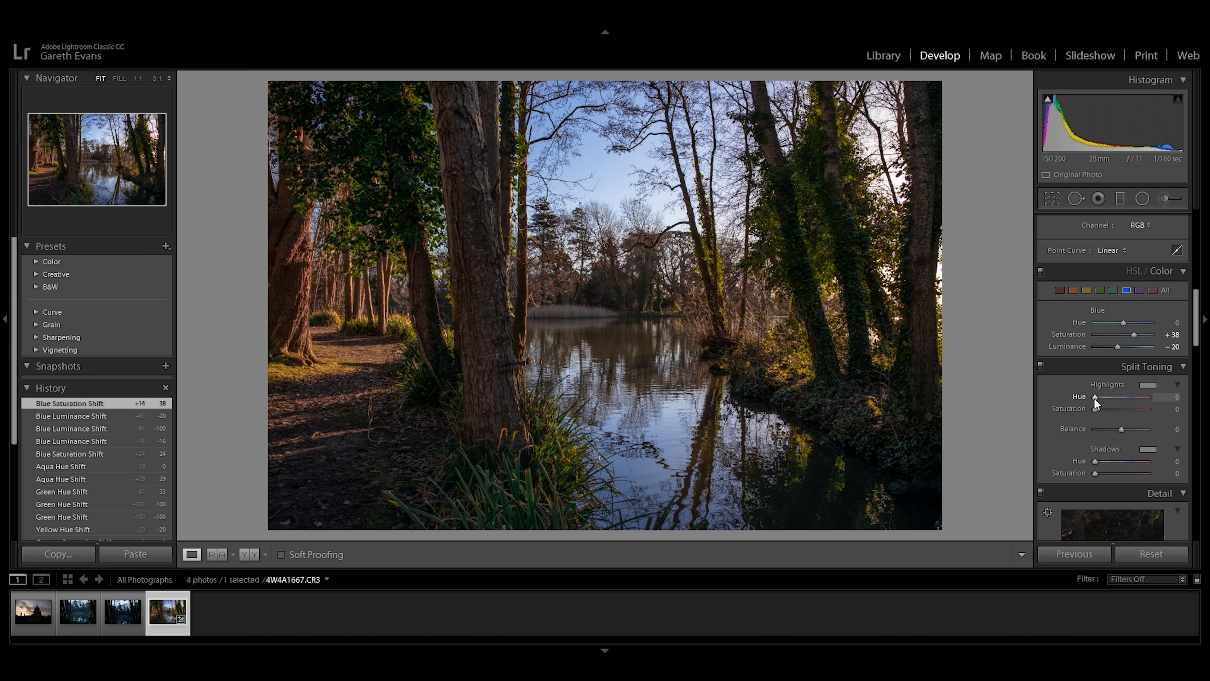
drag(1094, 397, 1098, 399)
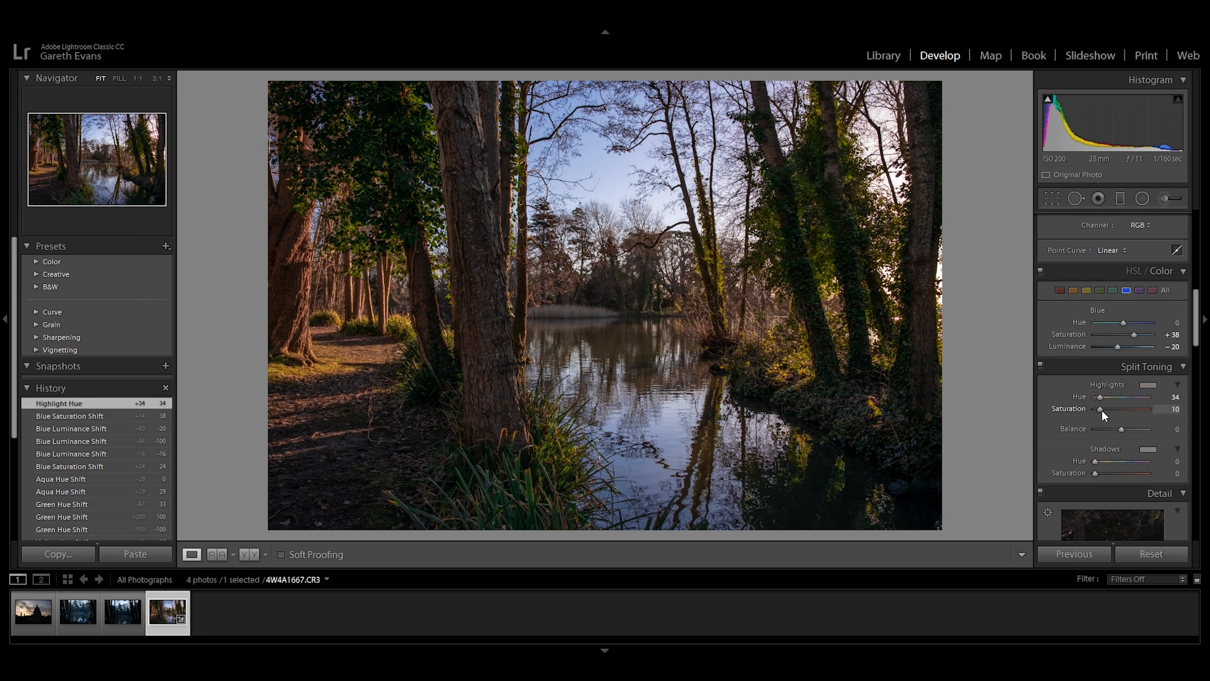
drag(1102, 409, 1102, 410)
drag(1095, 461, 1126, 472)
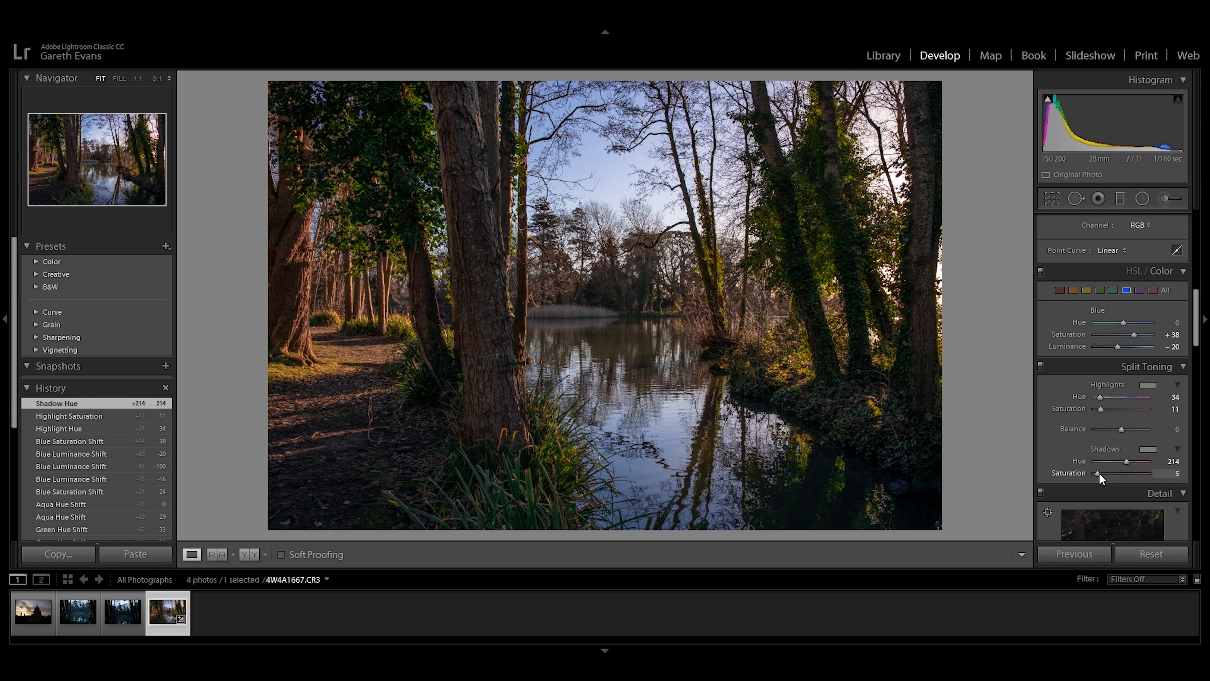
drag(1101, 474, 1100, 474)
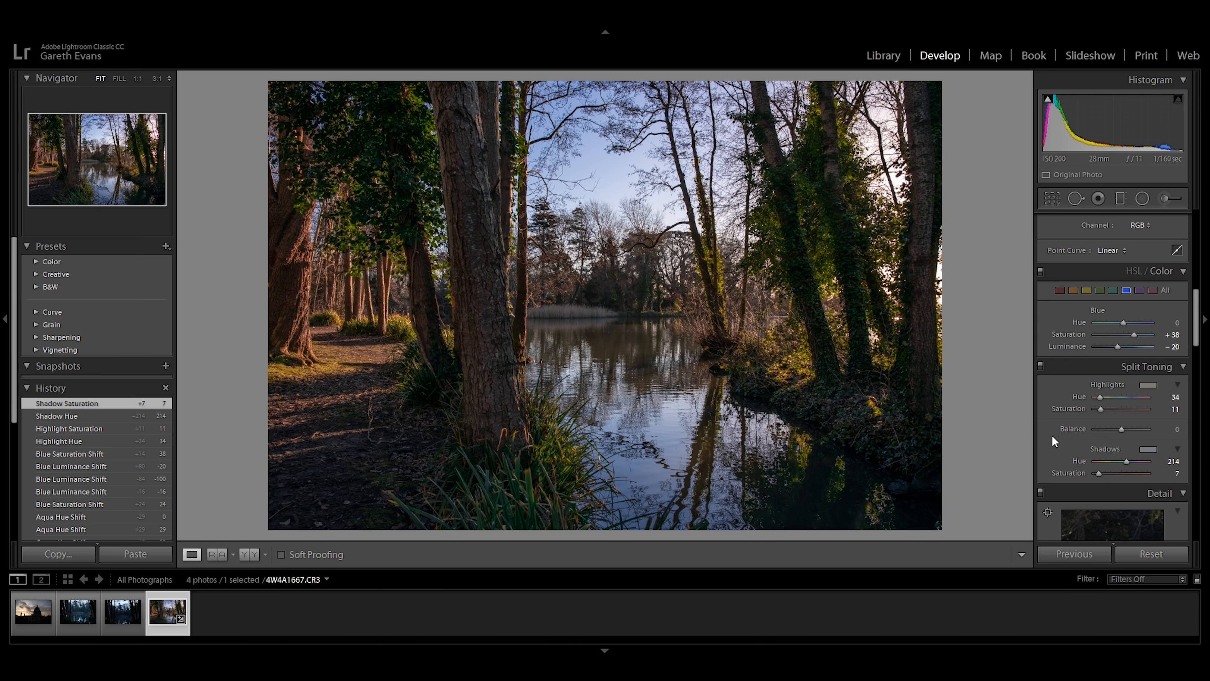
Add a subtle dark post-crop vignette with an amount of −10.
scroll(1053, 429, down, 5)
scroll(1049, 420, down, 3)
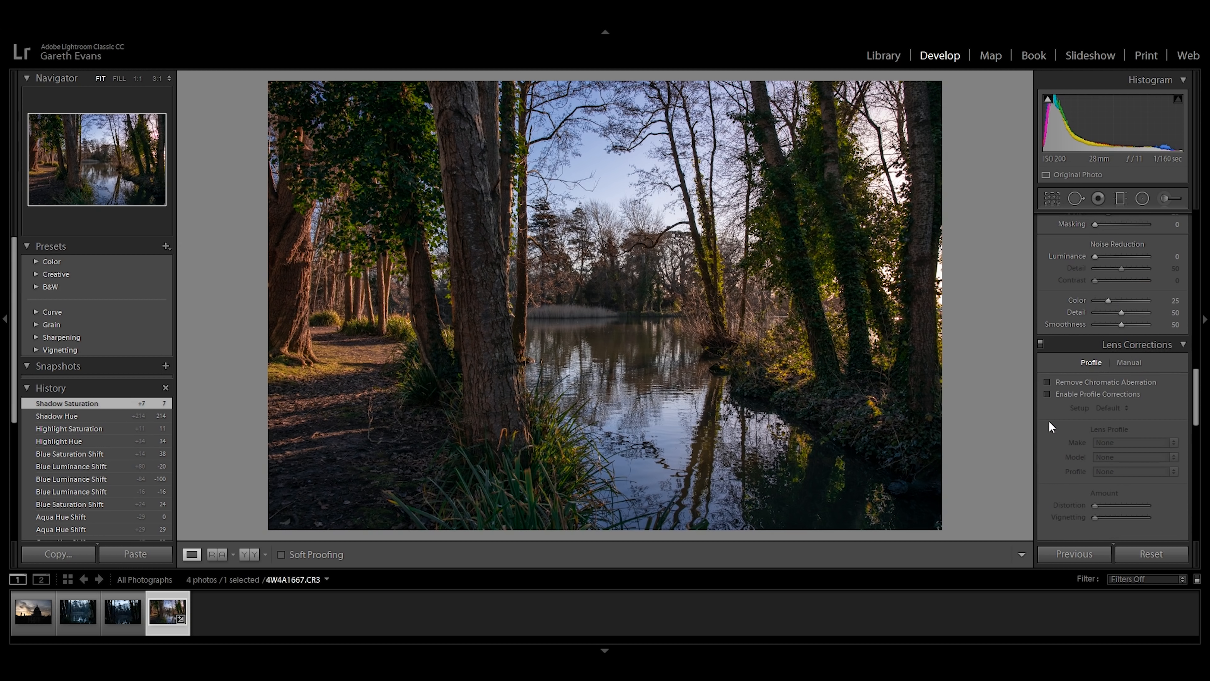
scroll(1048, 422, up, 3)
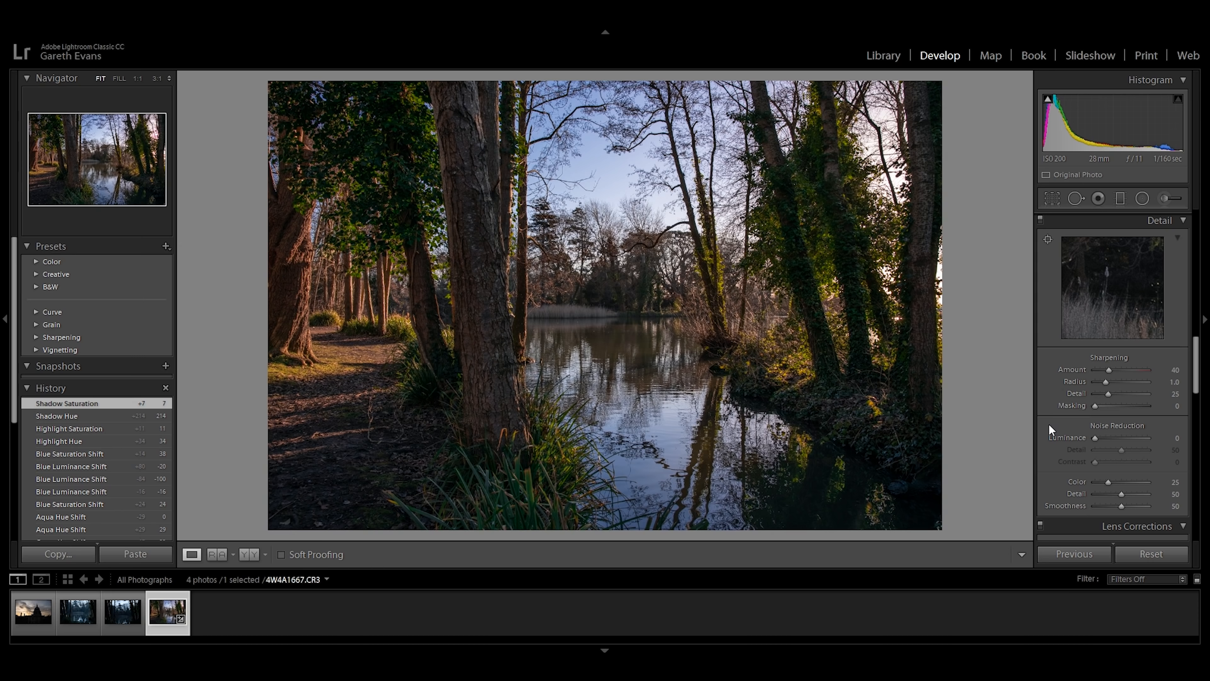
scroll(1048, 424, down, 5)
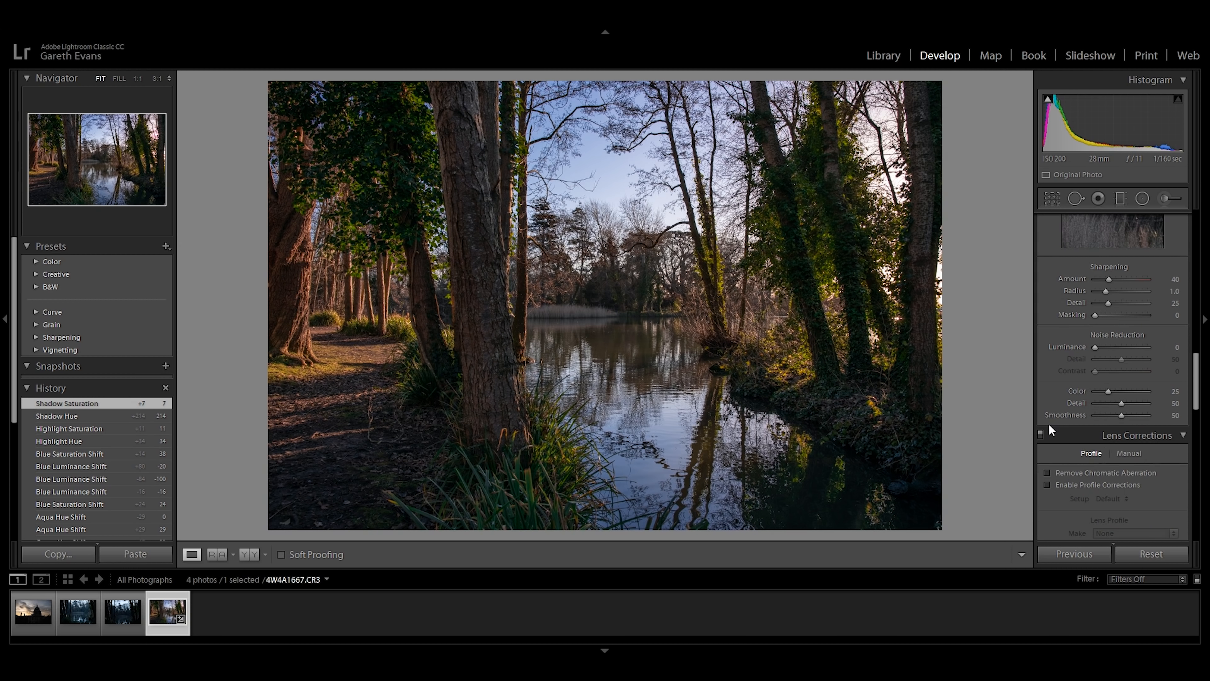
scroll(1049, 424, down, 8)
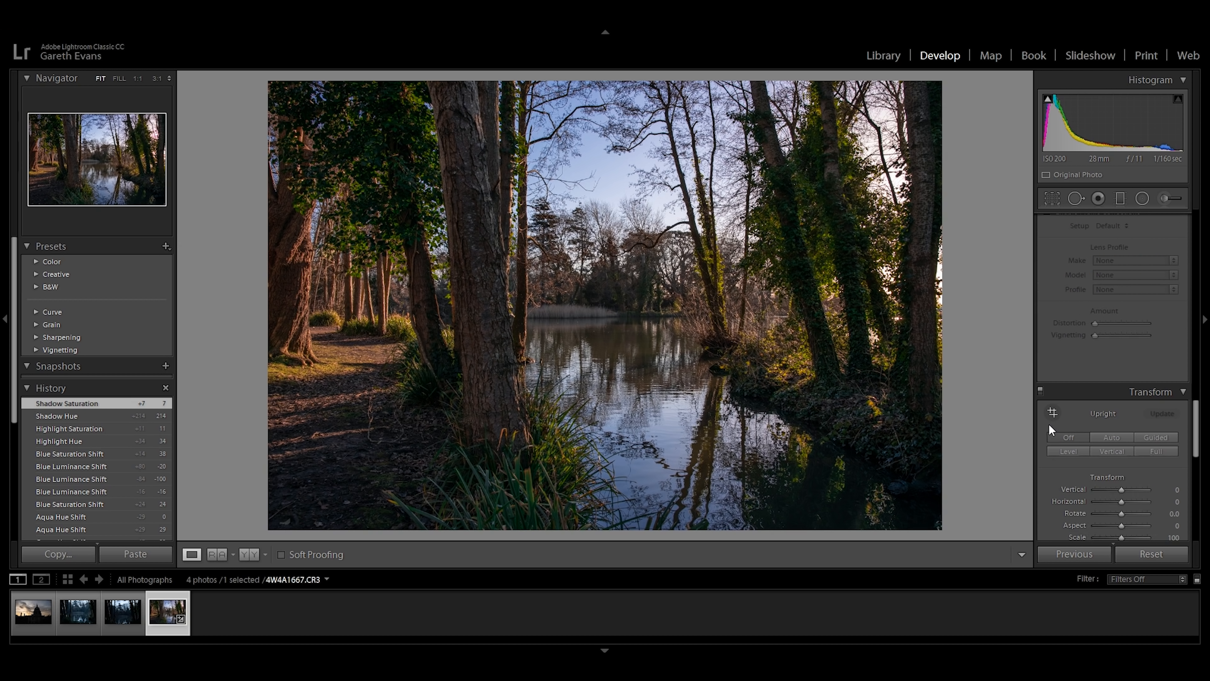
scroll(1054, 423, down, 6)
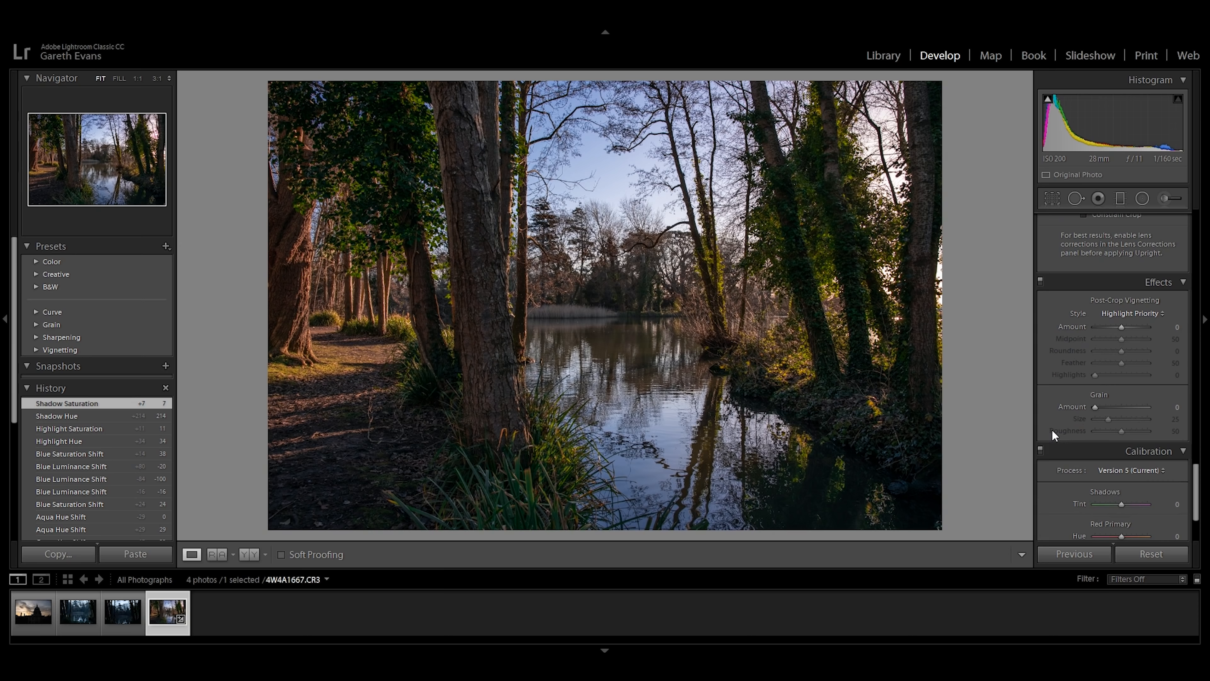
drag(1120, 328, 1117, 328)
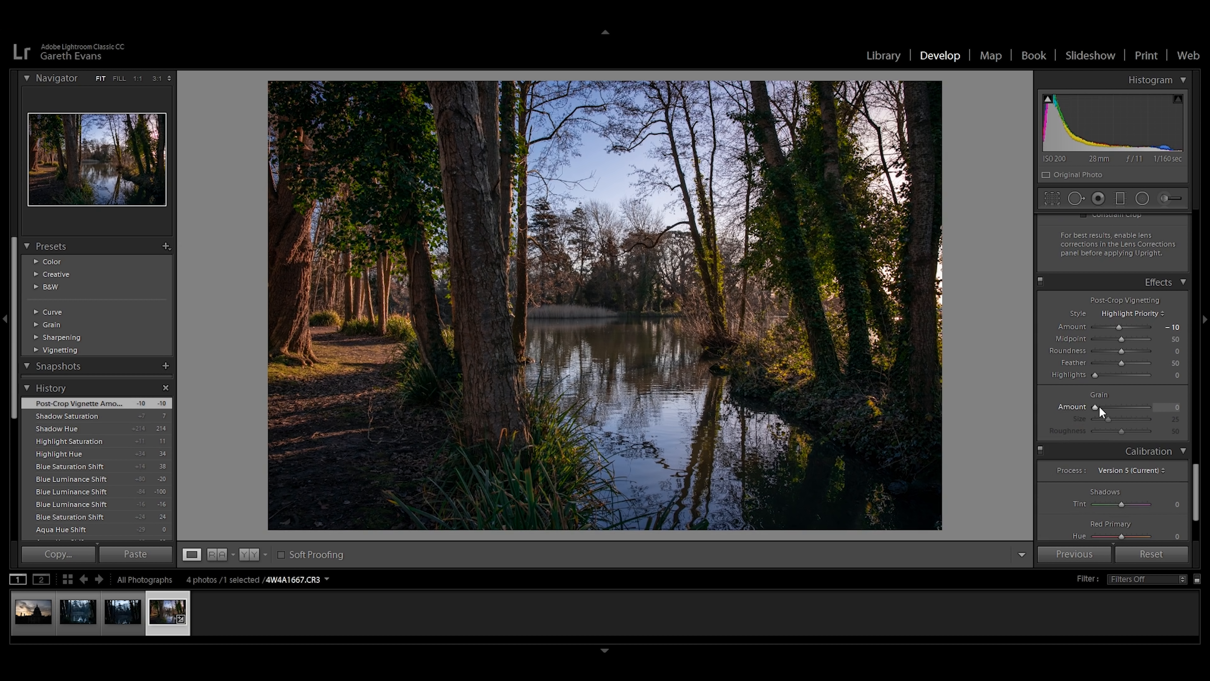
Try shifting the calibration hues of the red primary to +31 and of the blue primary, and reset both to 0.
scroll(1068, 384, down, 3)
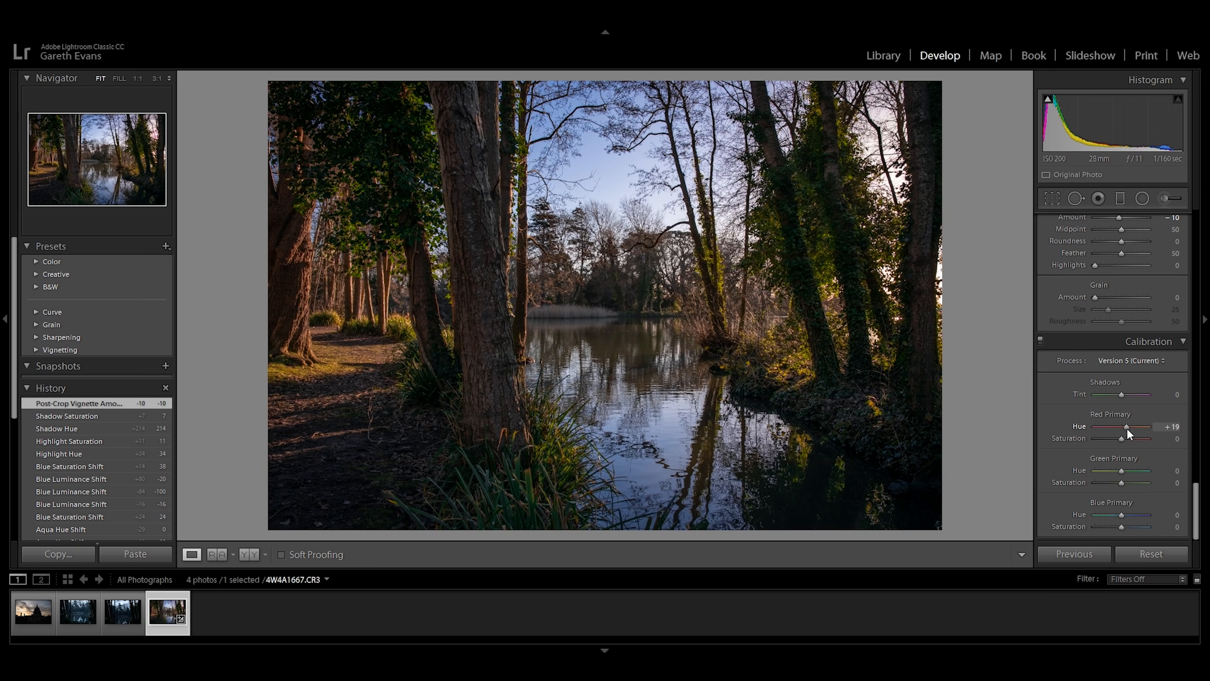
drag(1128, 427, 1130, 428)
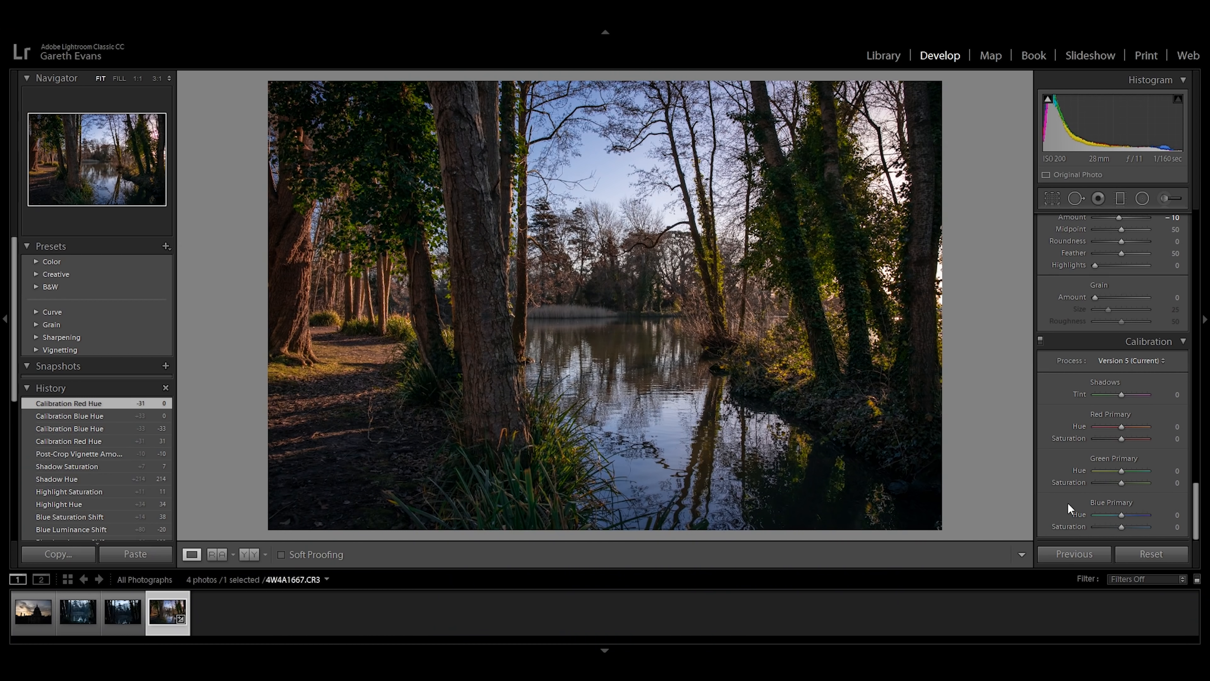
Brighten the large foreground tree trunk with an adjustment brush at temp 0, exposure 1.04 and size 10.
scroll(1068, 505, up, 20)
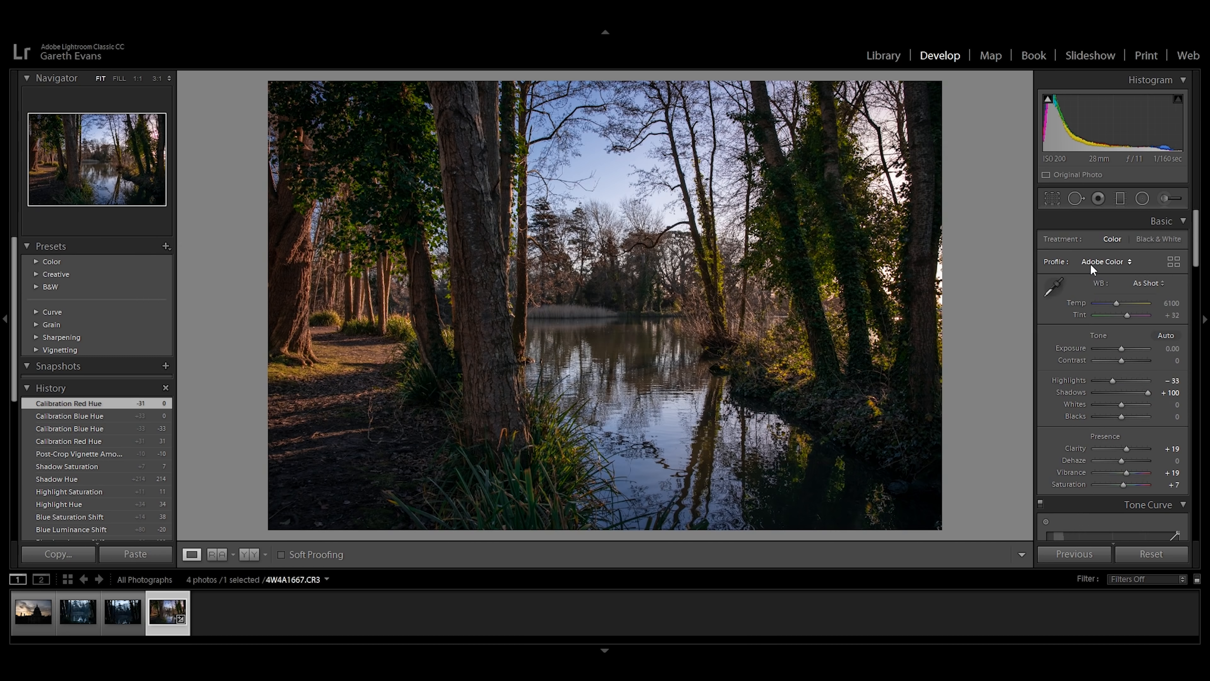
click(1168, 199)
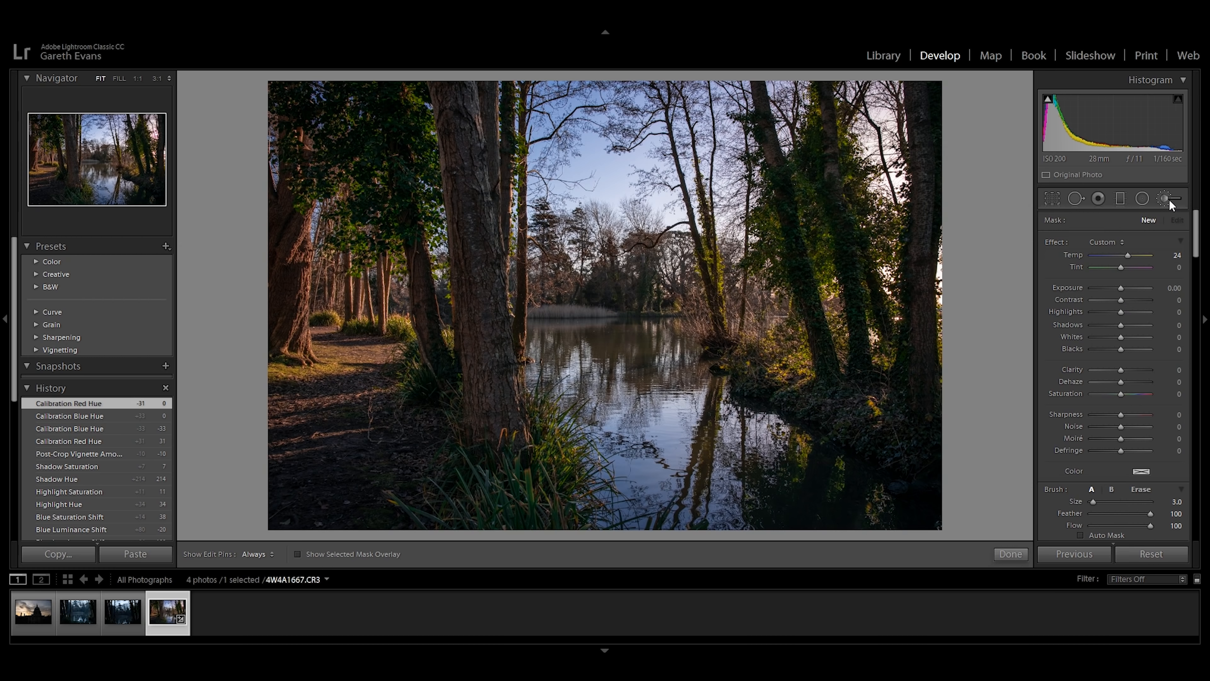
double_click(1125, 256)
drag(1123, 285, 1130, 289)
scroll(498, 426, up, 6)
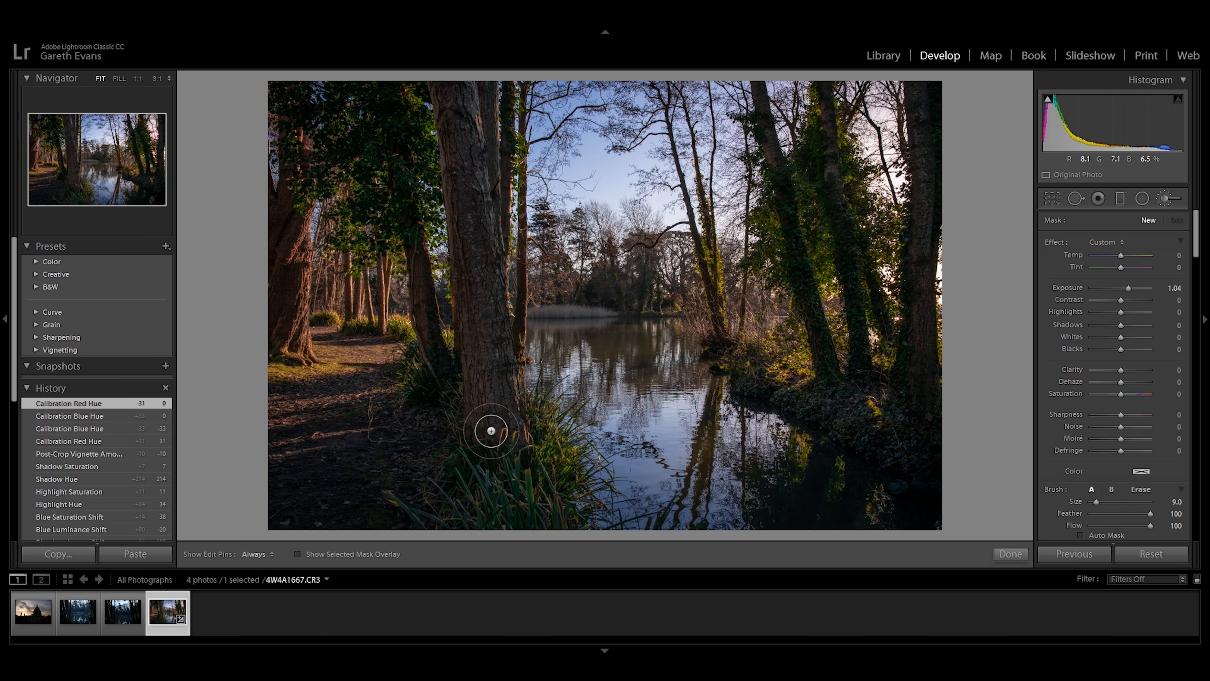
key(h)
scroll(487, 433, up, 1)
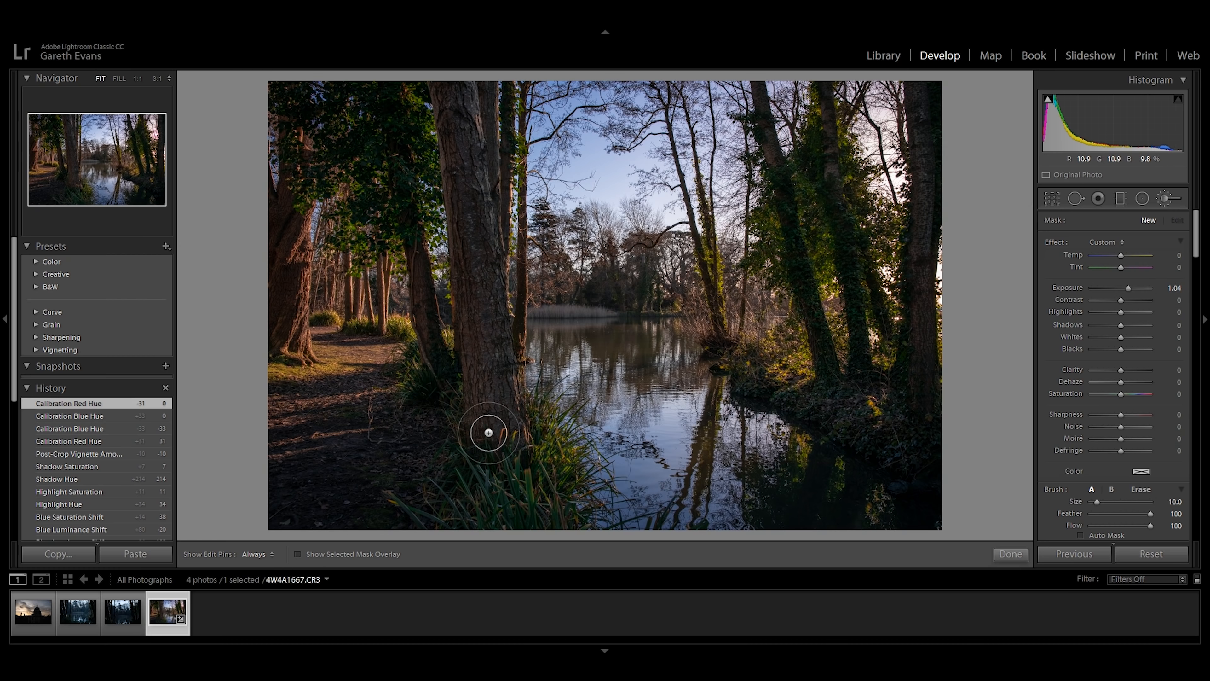
mouse_move(496, 424)
mouse_down()
mouse_move(463, 150)
mouse_move(445, 108)
mouse_move(459, 116)
mouse_up()
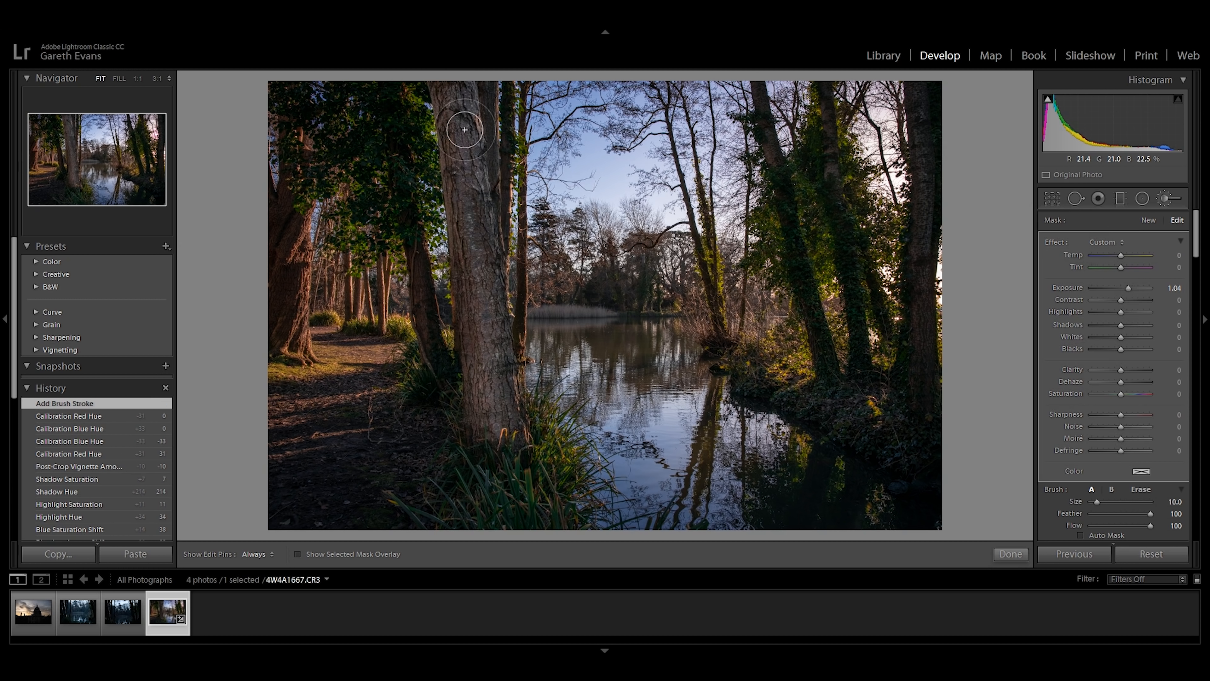